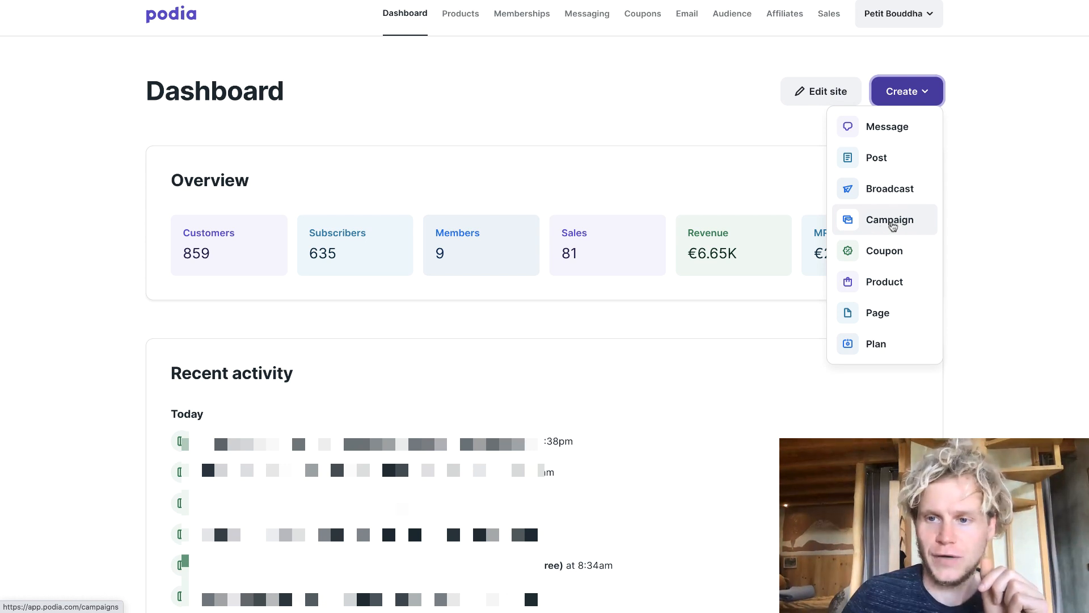
Create a new broadcast and set its subject to "News de Mars 2021"
{"action": "left_click", "coordinate": [880, 192]}
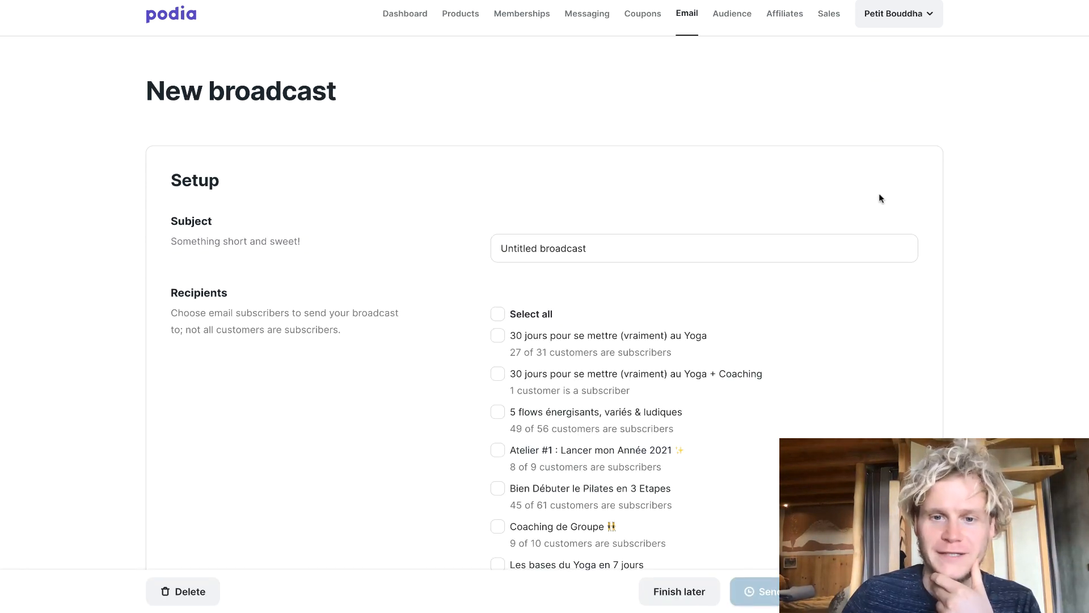
{"action": "triple_click", "coordinate": [651, 243]}
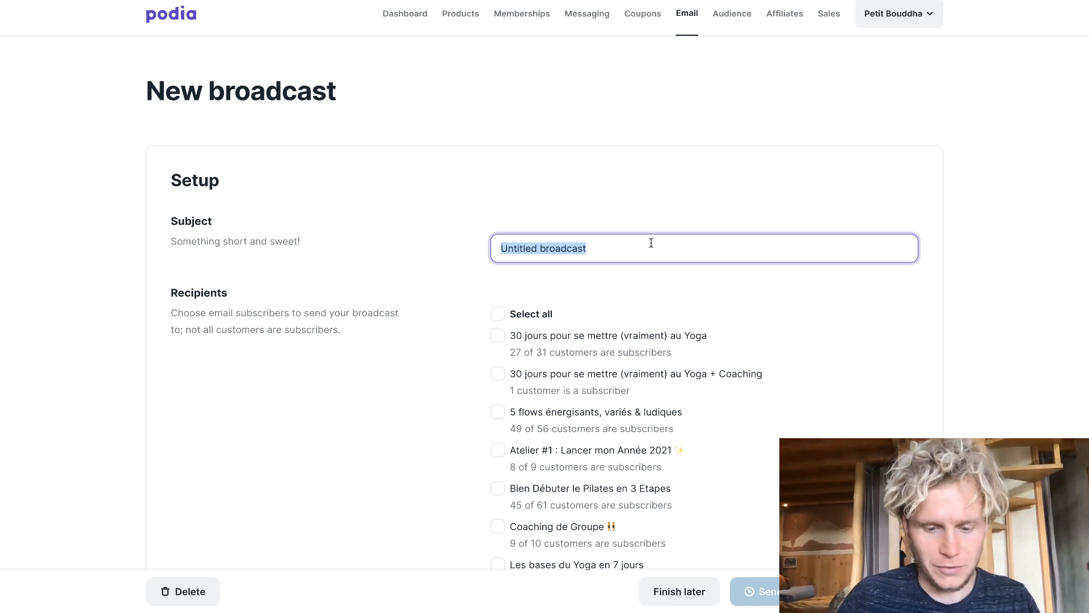
{"action": "type", "text": "News"}
{"action": "key", "text": "BackSpace"}
{"action": "type", "text": "ws"}
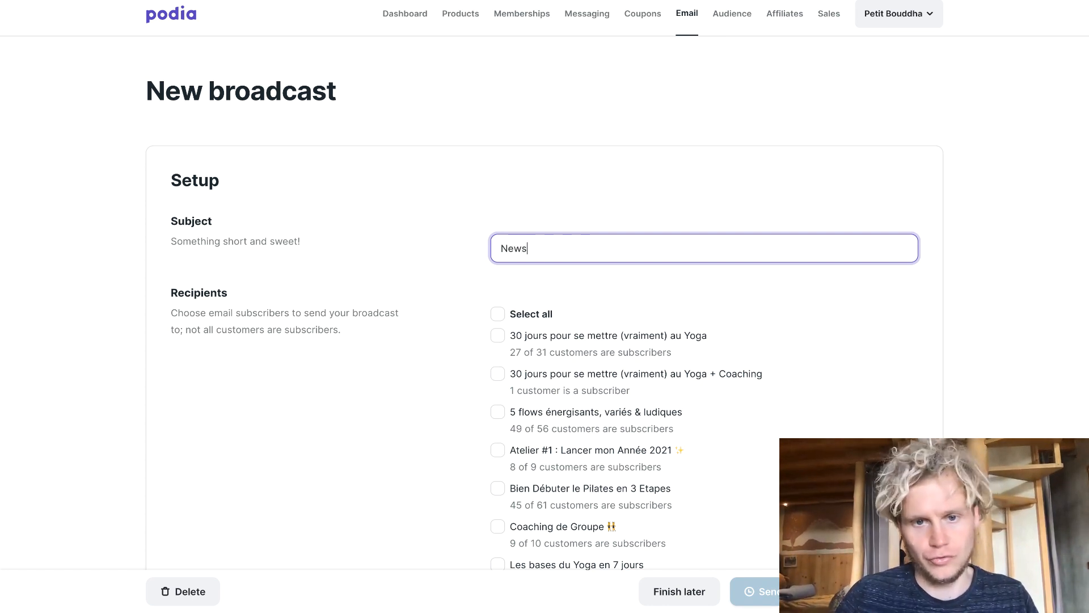
{"action": "type", "text": " de Mars 2021"}
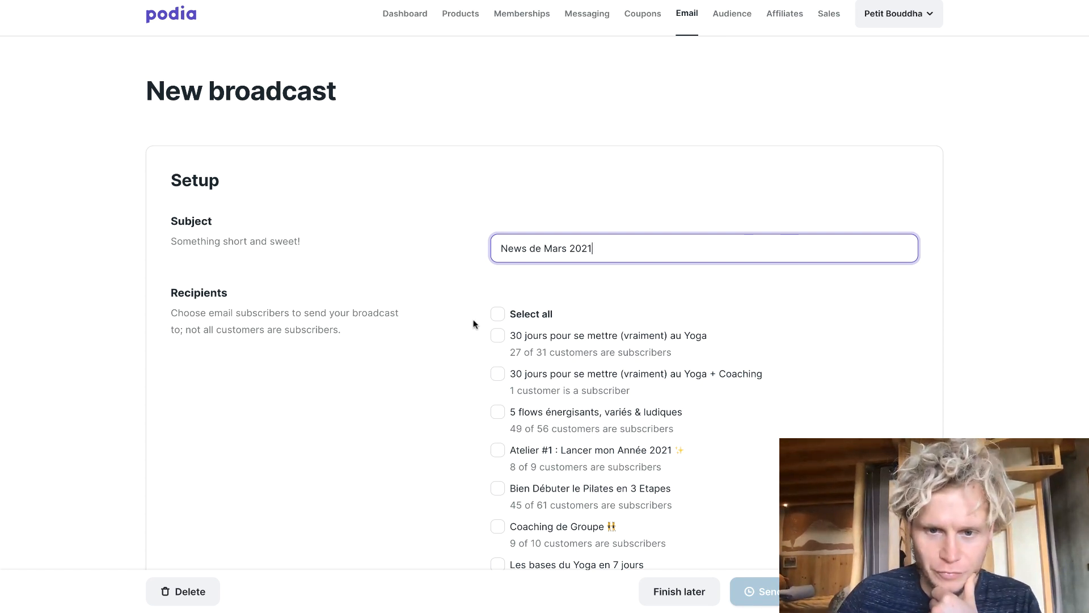
Choose "Les bases du Yoga en 7 jours" as the recipients and start a new paragraph below the greeting in the content
{"action": "scroll", "coordinate": [502, 474], "scroll_direction": "down", "scroll_amount": 3}
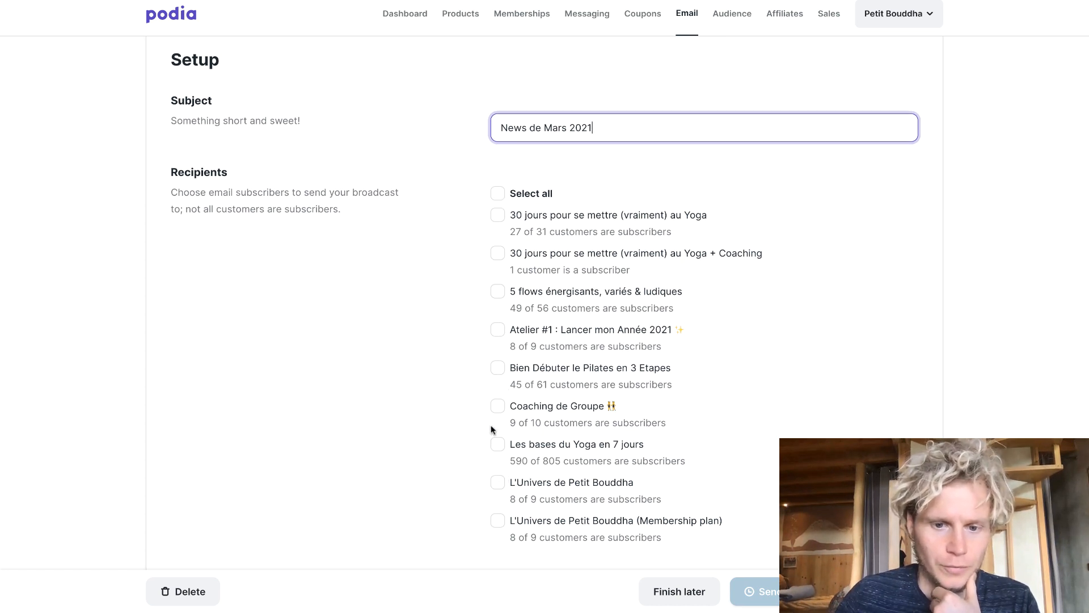
{"action": "left_click", "coordinate": [498, 445]}
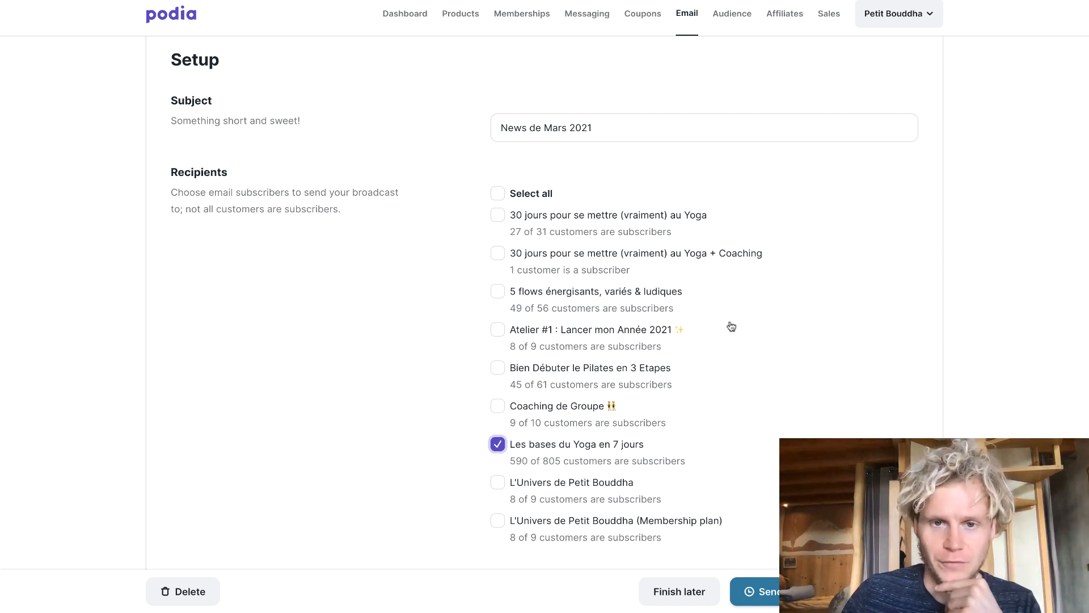
{"action": "scroll", "coordinate": [674, 413], "scroll_direction": "down", "scroll_amount": 8}
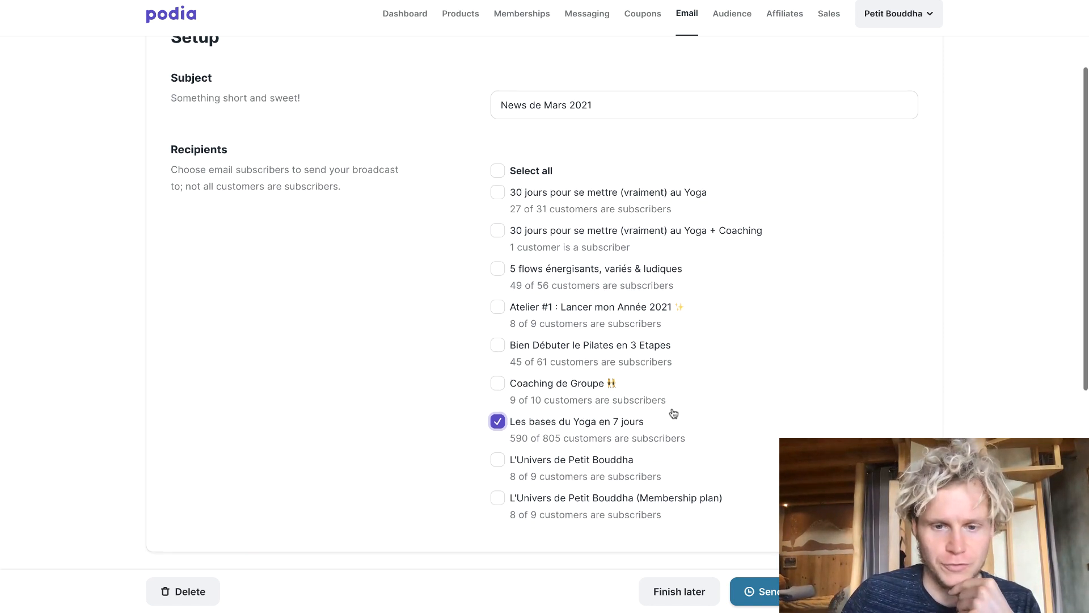
{"action": "left_click", "coordinate": [413, 309]}
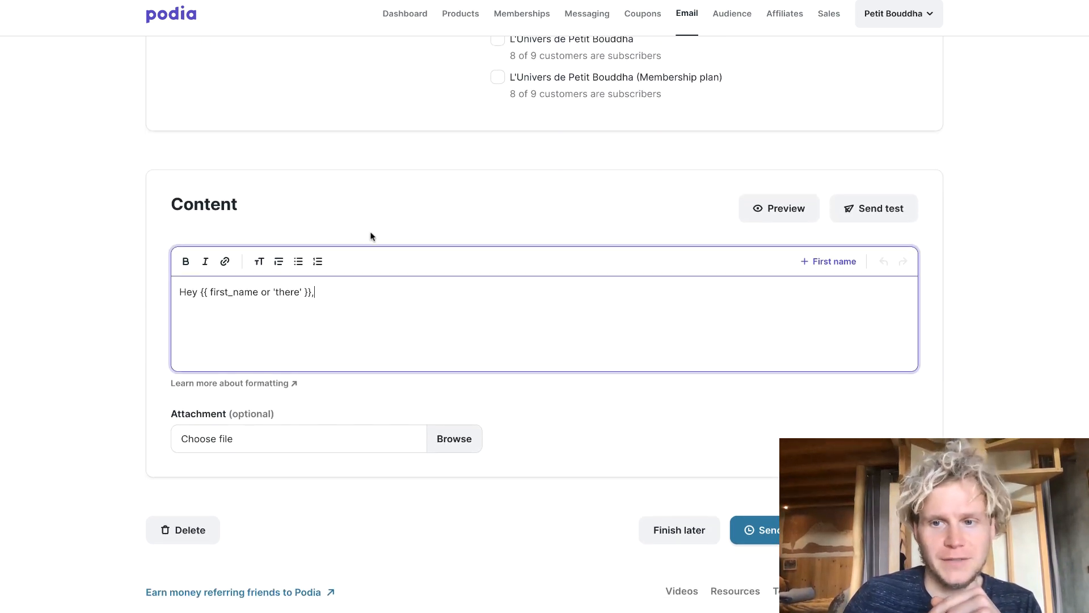
{"action": "key", "text": "Return"}
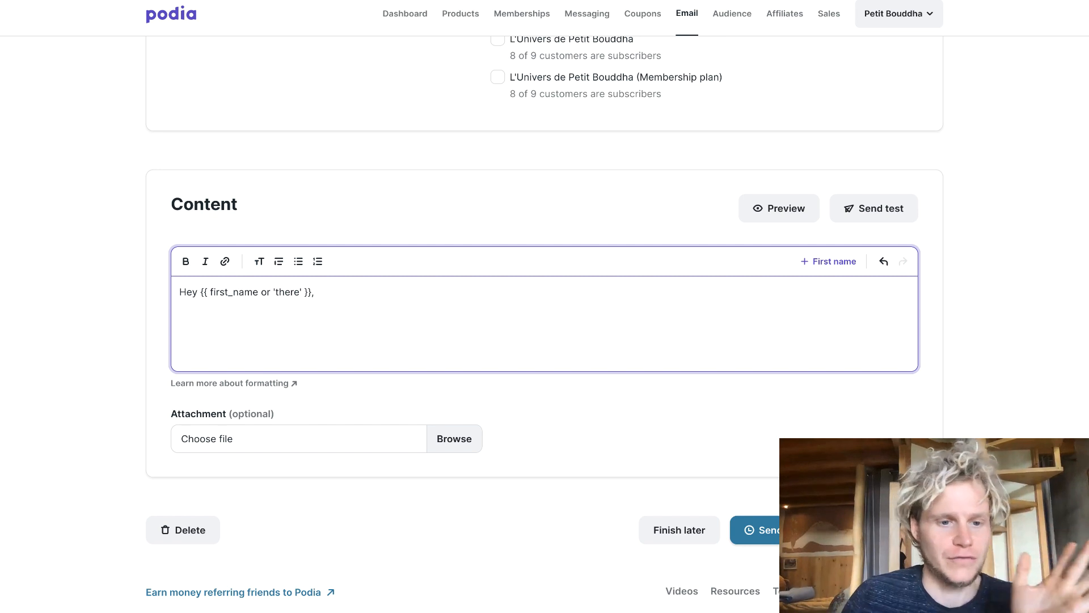
Copy the last three recipient entries into the body as sample text, completing the first word to read "Les"
{"action": "scroll", "coordinate": [604, 136], "scroll_direction": "up", "scroll_amount": 1}
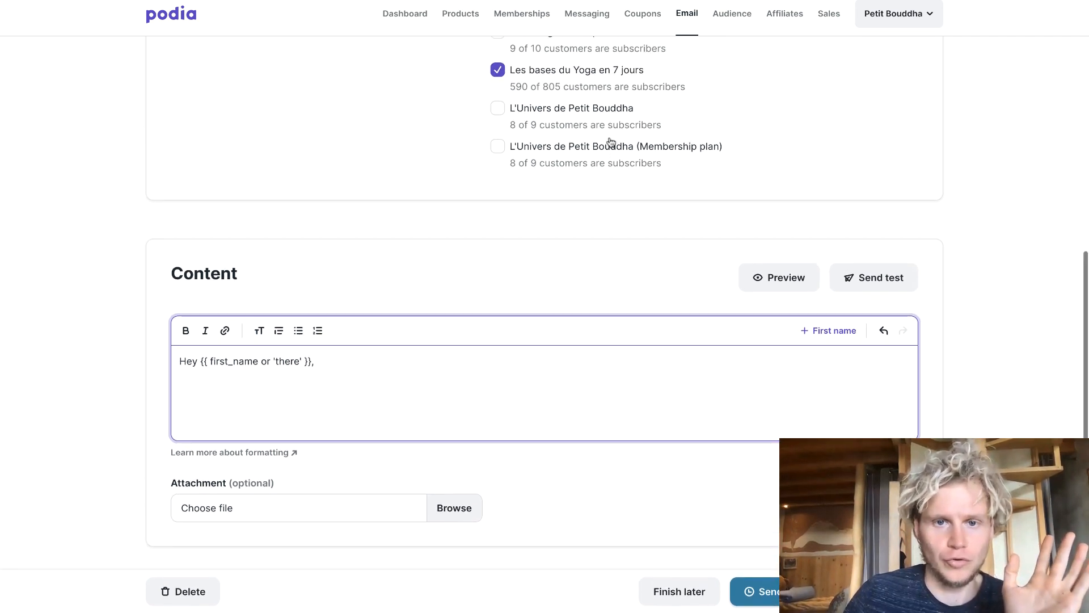
{"action": "left_click_drag", "start_coordinate": [679, 166], "coordinate": [518, 70]}
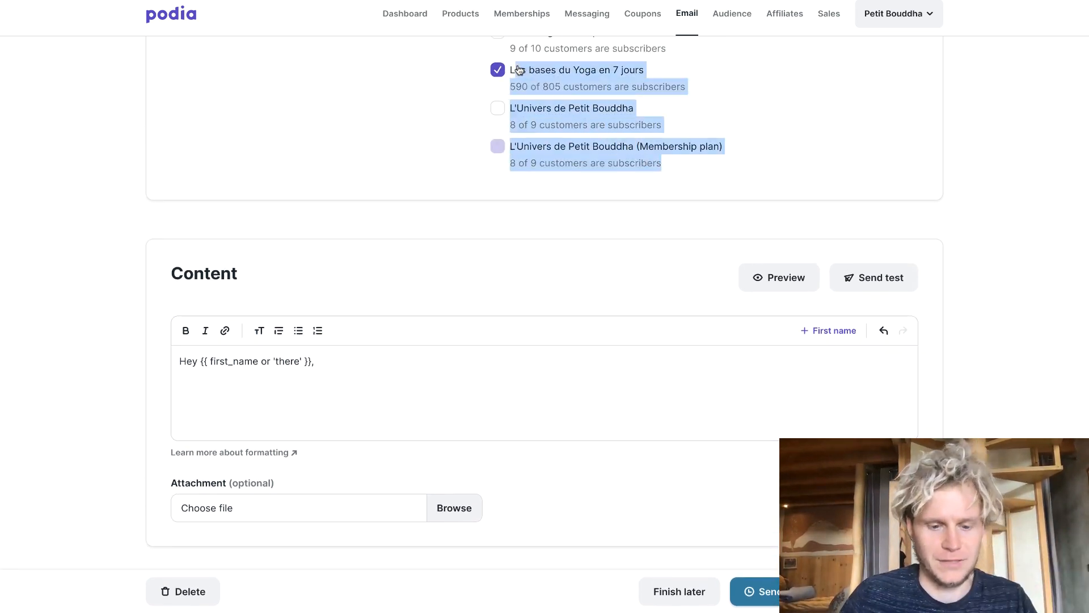
{"action": "left_click", "coordinate": [229, 419]}
{"action": "type", "text": "es bases du Yoga en 7 jours590 of 805 customers are subscribers   L'Univers de Petit Bouddha 8 of 9 customers are subscribers   L'Univers de Petit Bouddha (Membership plan) 8 of 9 customers are subscribers"}
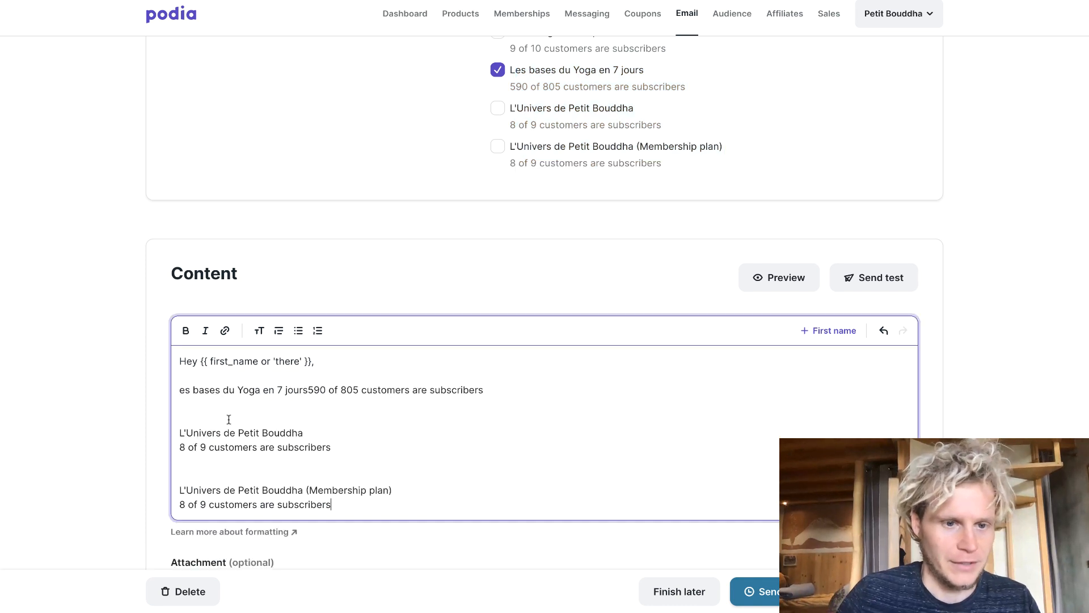
{"action": "left_click", "coordinate": [180, 389]}
{"action": "type", "text": "L"}
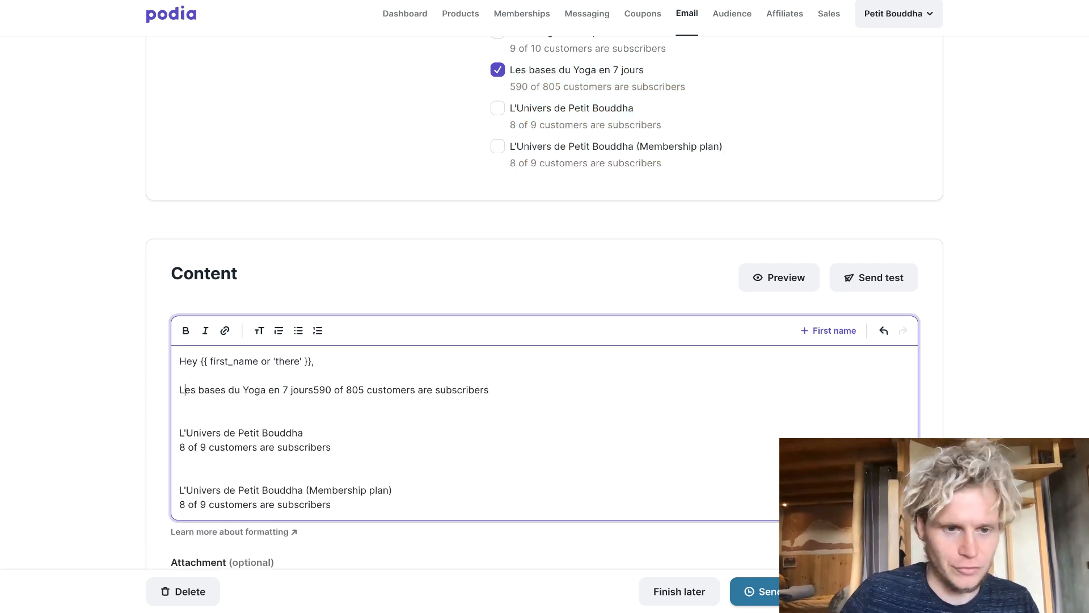
Make "n 7 jours590 of 805 customer" bold in the first body paragraph
{"action": "left_click_drag", "start_coordinate": [276, 391], "coordinate": [410, 391]}
{"action": "left_click", "coordinate": [178, 338]}
{"action": "left_click", "coordinate": [184, 334]}
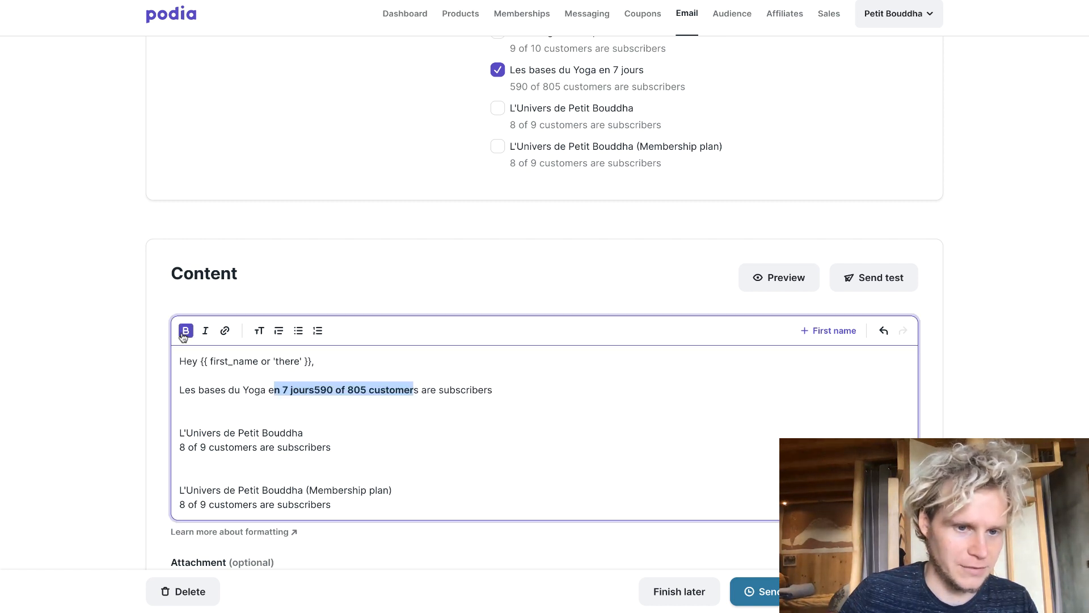
{"action": "left_click", "coordinate": [244, 417]}
{"action": "scroll", "coordinate": [458, 414], "scroll_direction": "down", "scroll_amount": 1}
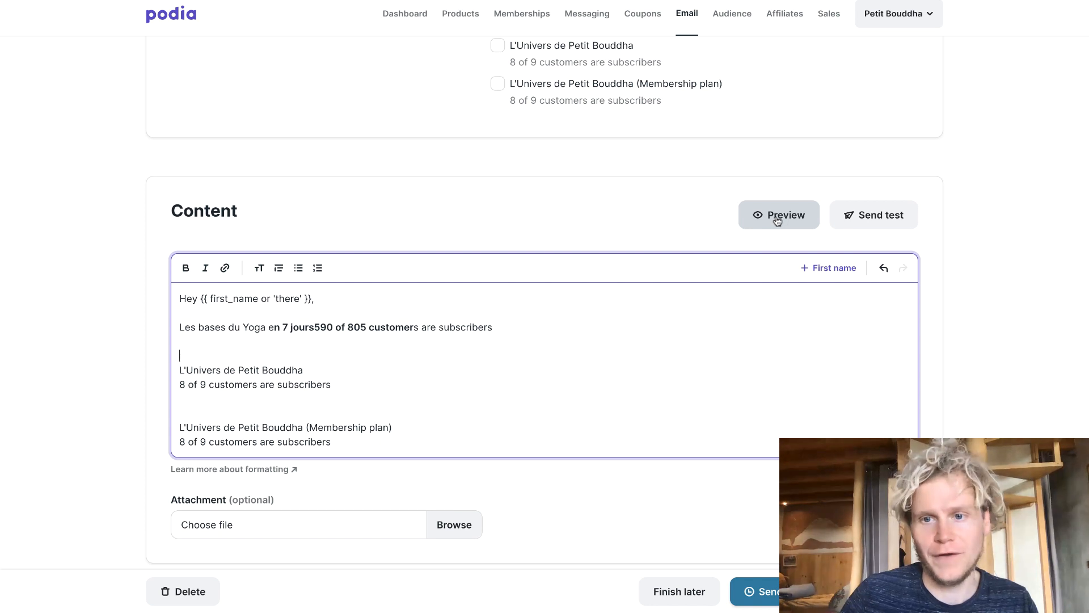
{"action": "scroll", "coordinate": [519, 373], "scroll_direction": "down", "scroll_amount": 1}
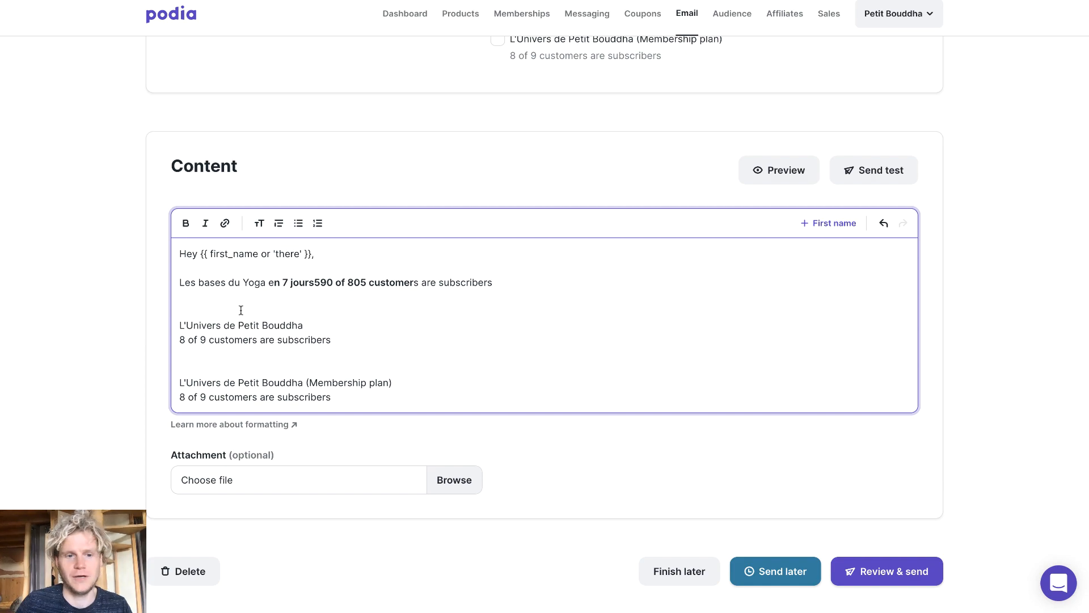
Insert the image montagne.jpg into the body above the "L'Univers de Petit Bouddha (Membership plan)" line and check its placement
{"action": "left_click_drag", "start_coordinate": [743, 300], "coordinate": [460, 294]}
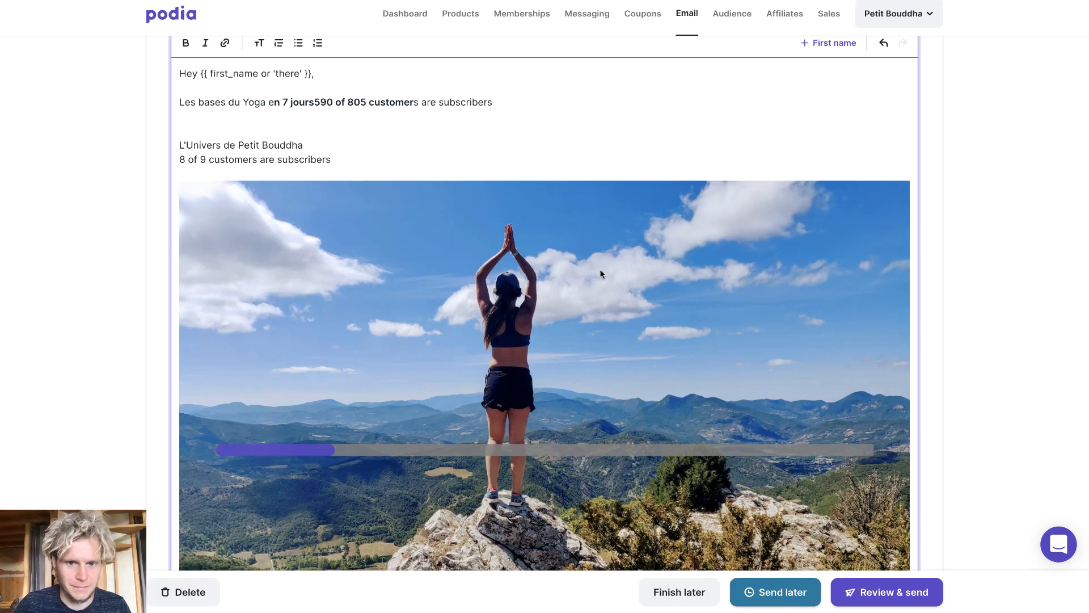
{"action": "scroll", "coordinate": [801, 343], "scroll_direction": "down", "scroll_amount": 7}
{"action": "scroll", "coordinate": [802, 343], "scroll_direction": "up", "scroll_amount": 4}
{"action": "scroll", "coordinate": [802, 343], "scroll_direction": "up", "scroll_amount": 4}
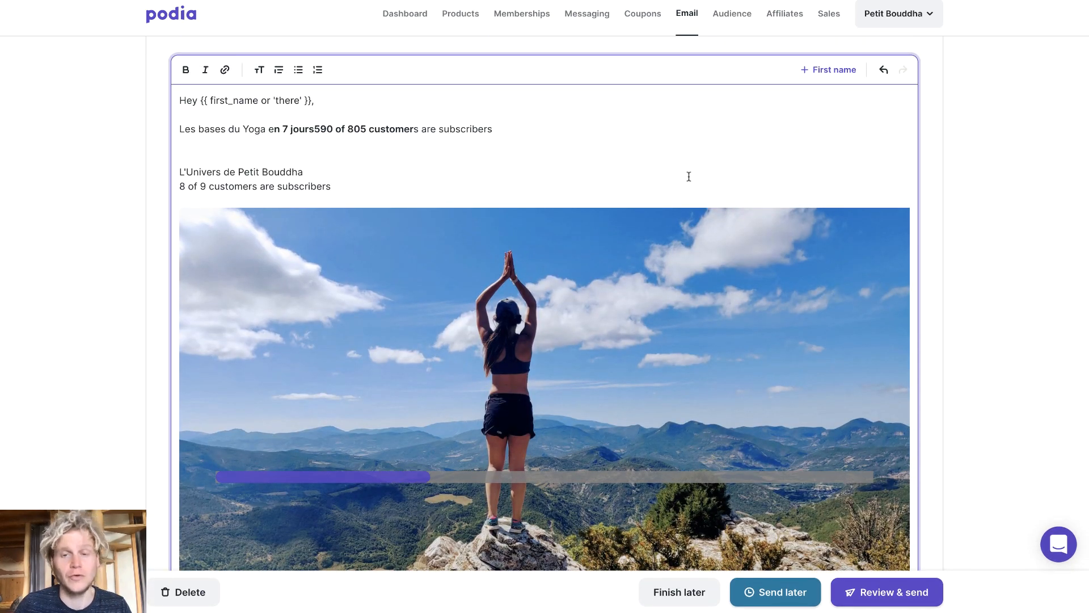
{"action": "scroll", "coordinate": [688, 175], "scroll_direction": "up", "scroll_amount": 1}
{"action": "scroll", "coordinate": [614, 285], "scroll_direction": "up", "scroll_amount": 5}
{"action": "scroll", "coordinate": [599, 280], "scroll_direction": "down", "scroll_amount": 4}
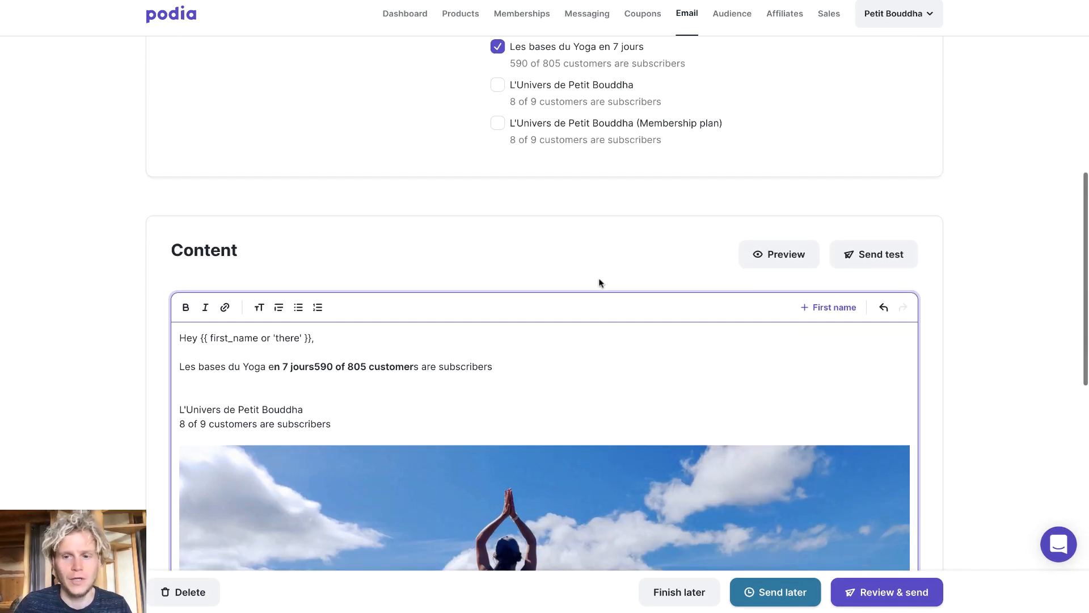
{"action": "scroll", "coordinate": [579, 372], "scroll_direction": "down", "scroll_amount": 10}
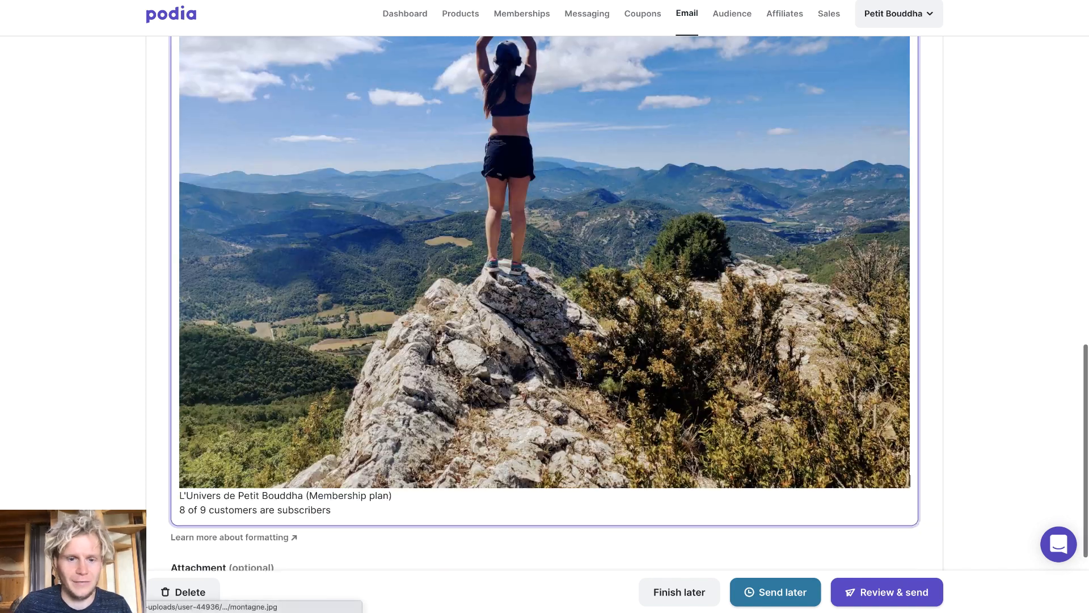
{"action": "scroll", "coordinate": [517, 348], "scroll_direction": "up", "scroll_amount": 8}
{"action": "scroll", "coordinate": [370, 460], "scroll_direction": "down", "scroll_amount": 5}
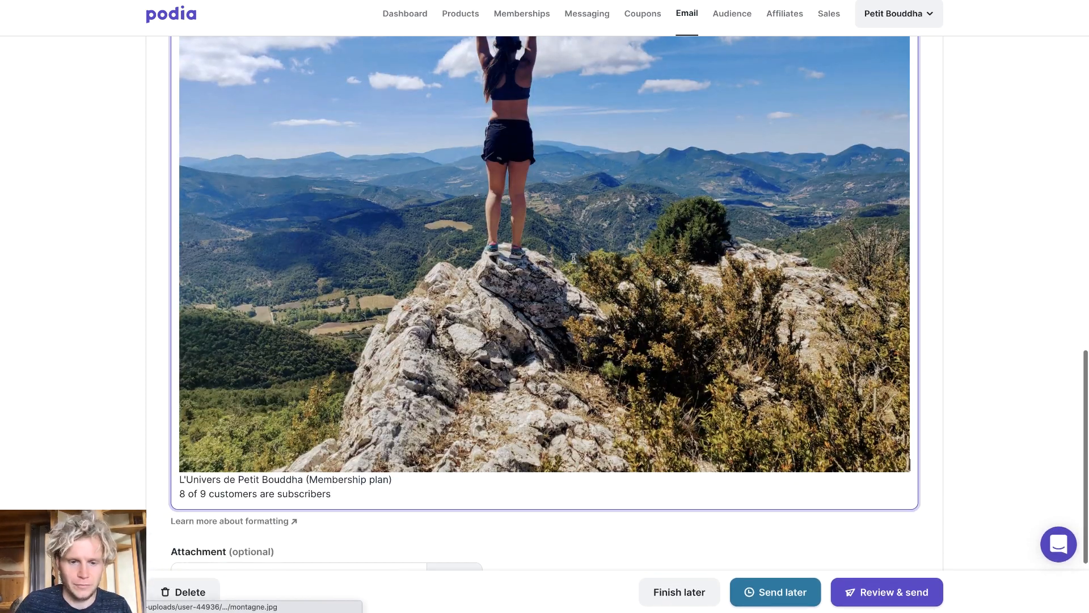
Add the closing "A bientôt," at the end of the body, followed by the two senders' first names
{"action": "left_click", "coordinate": [352, 489]}
{"action": "key", "text": "Return"}
{"action": "key", "text": "Return"}
{"action": "type", "text": "A bientôt,"}
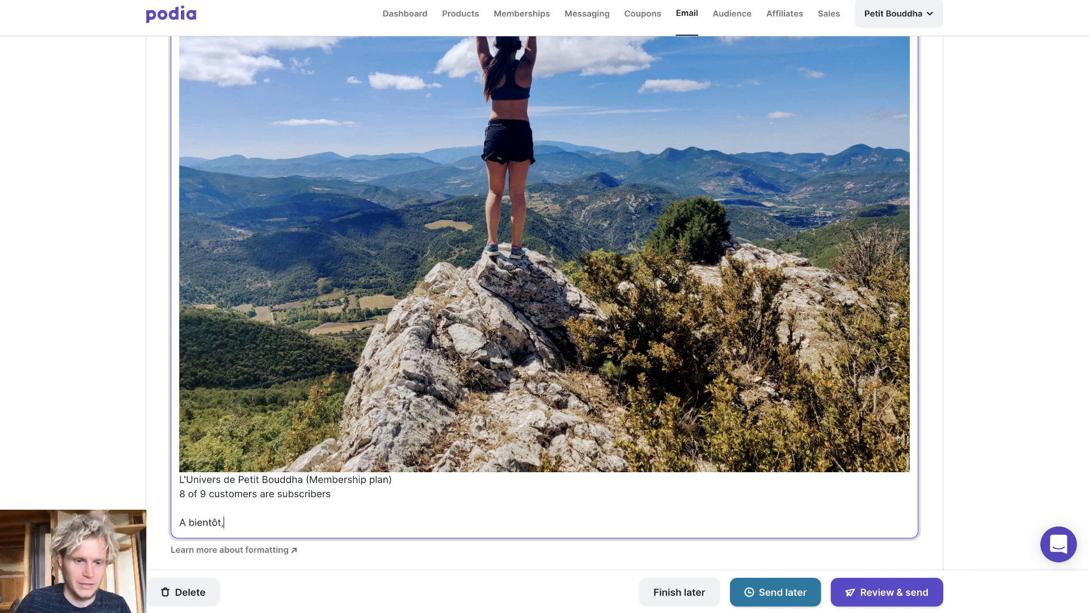
{"action": "key", "text": "Return"}
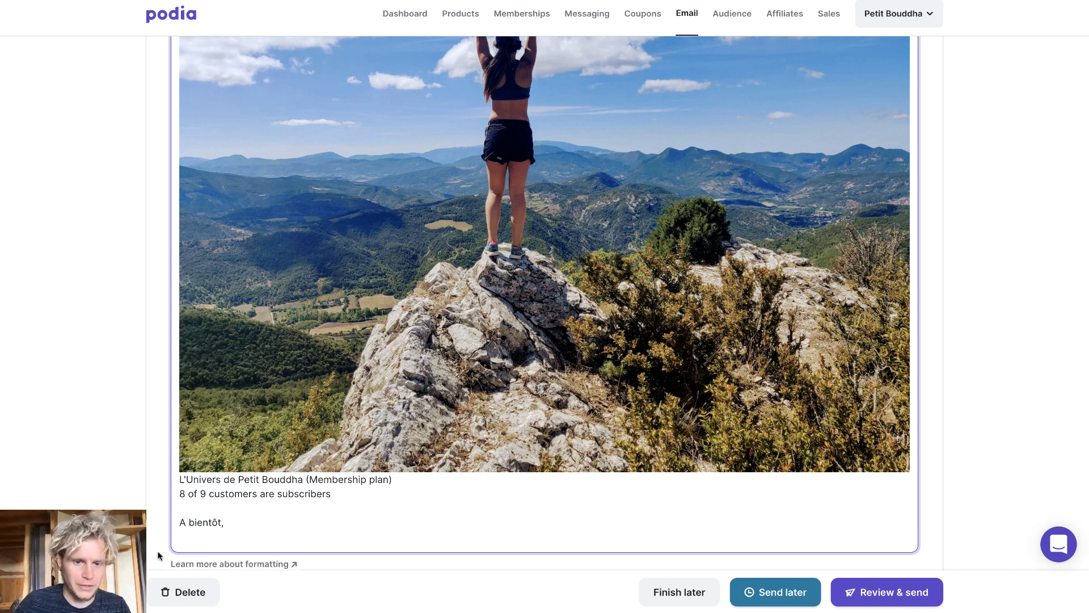
{"action": "type", "text": "Julien "}
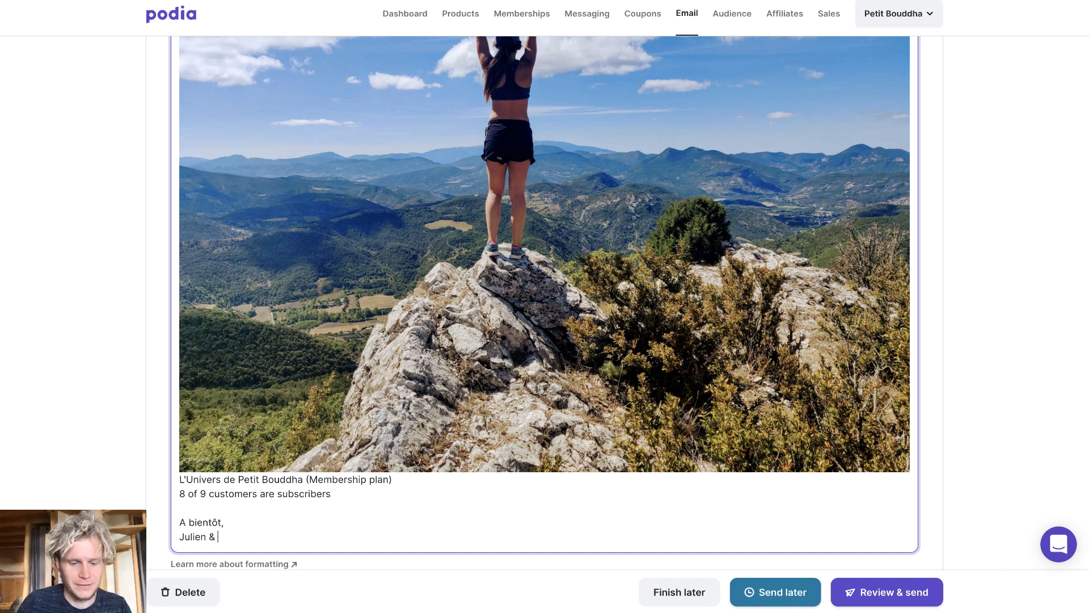
{"action": "type", "text": "& Fanette"}
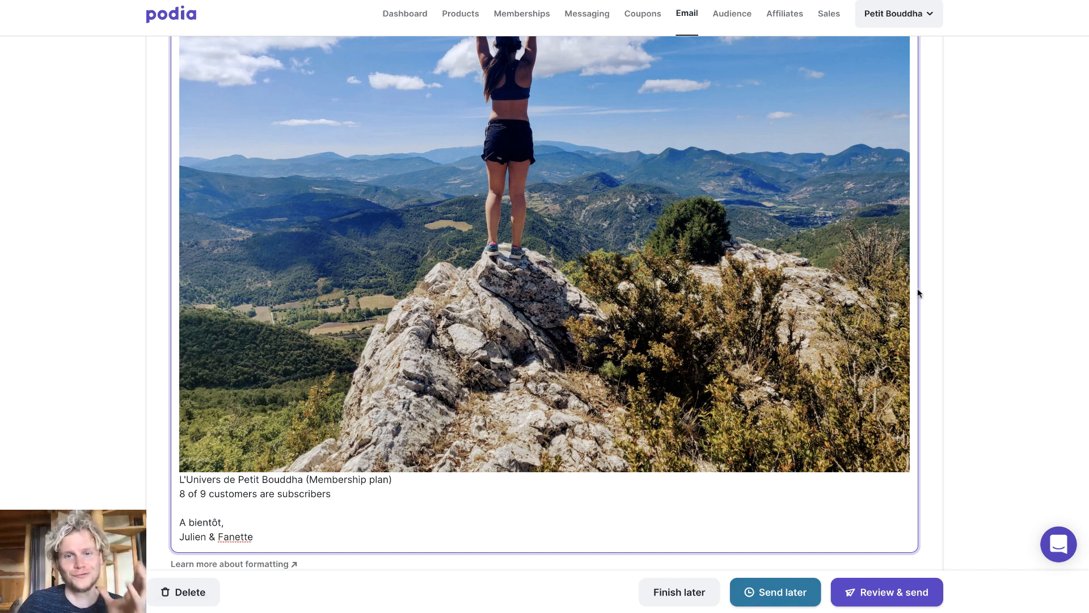
Preview the broadcast, read through the whole email, and close the preview
{"action": "scroll", "coordinate": [917, 291], "scroll_direction": "up", "scroll_amount": 10}
{"action": "scroll", "coordinate": [919, 291], "scroll_direction": "up", "scroll_amount": 2}
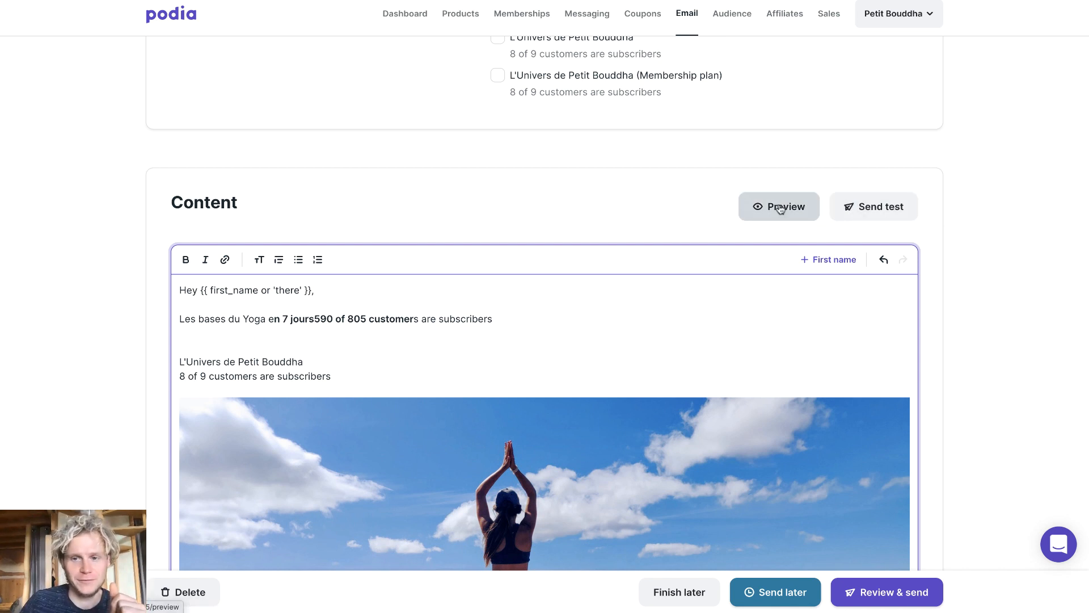
{"action": "left_click", "coordinate": [800, 213]}
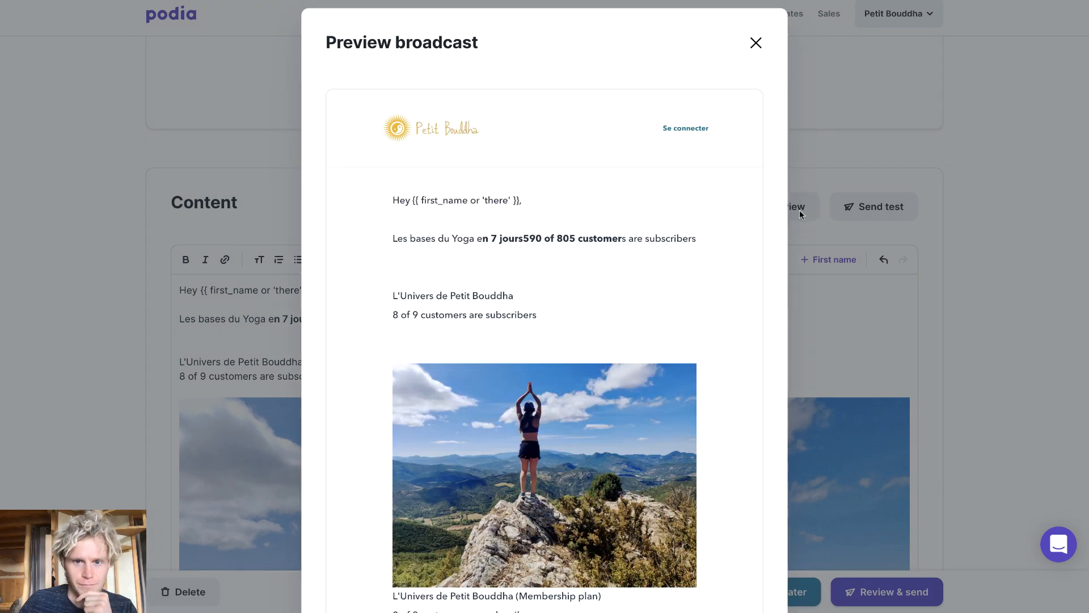
{"action": "scroll", "coordinate": [564, 176], "scroll_direction": "down", "scroll_amount": 7}
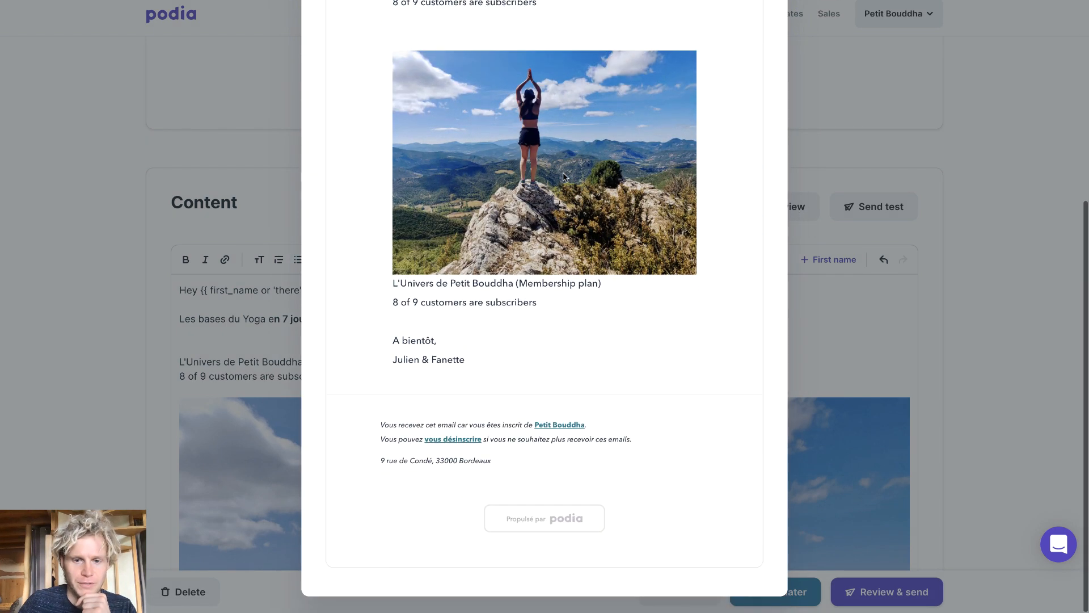
{"action": "scroll", "coordinate": [553, 173], "scroll_direction": "up", "scroll_amount": 7}
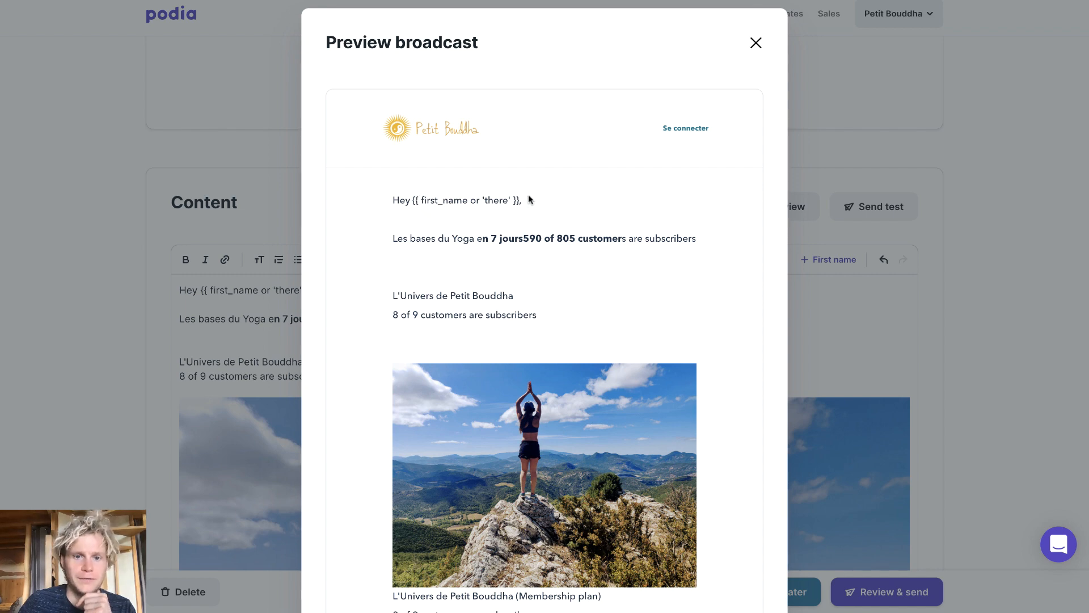
{"action": "left_click", "coordinate": [756, 43]}
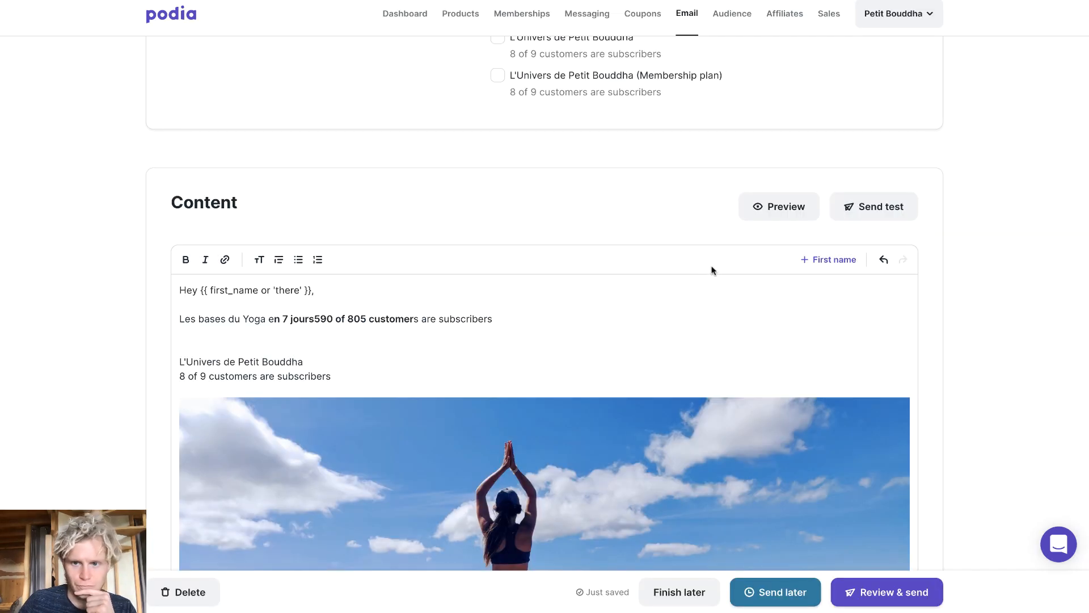
Reopen the preview to examine the email's header login link and footer unsubscribe details, and return to the editor
{"action": "left_click", "coordinate": [746, 219]}
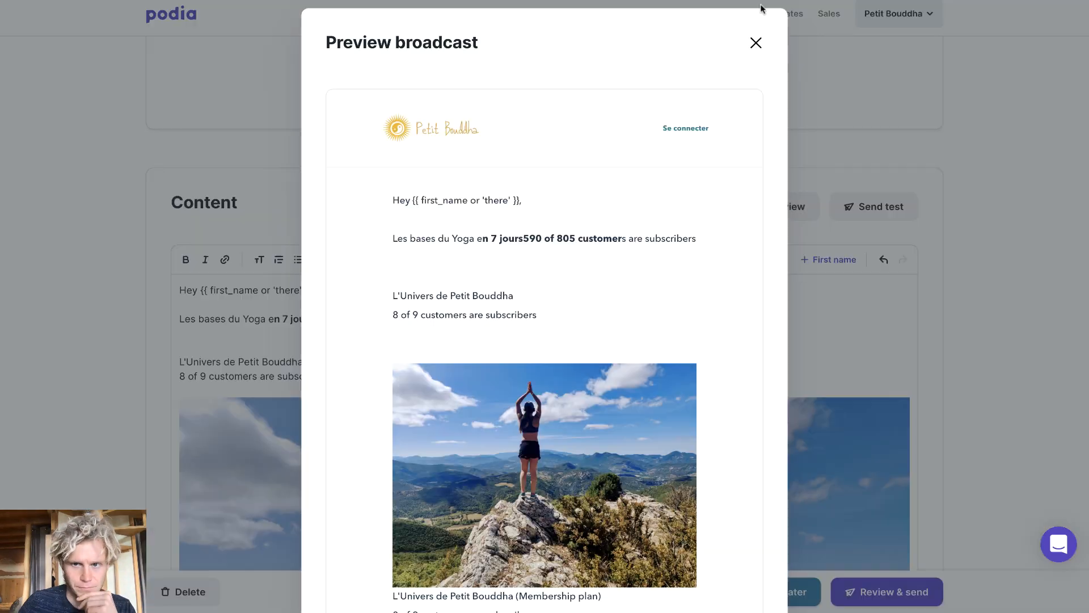
{"action": "scroll", "coordinate": [617, 396], "scroll_direction": "down", "scroll_amount": 5}
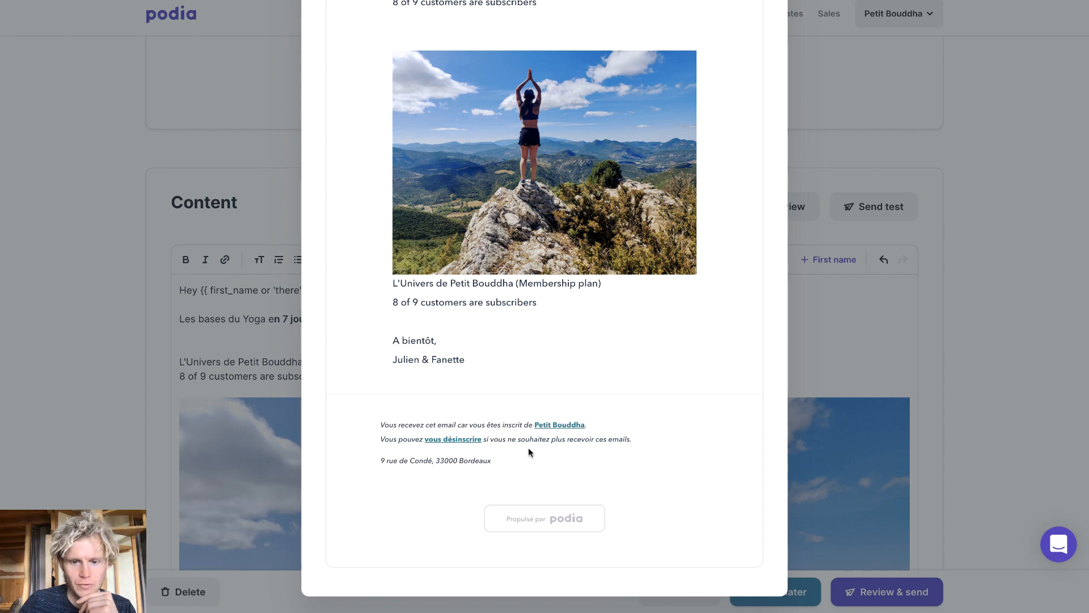
{"action": "scroll", "coordinate": [515, 457], "scroll_direction": "up", "scroll_amount": 5}
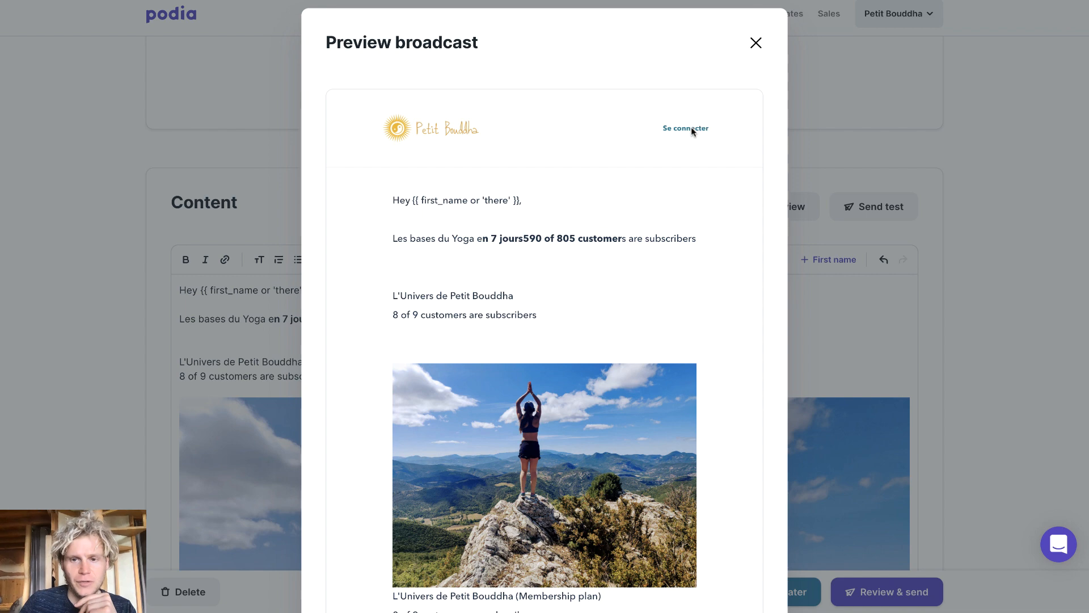
{"action": "left_click", "coordinate": [756, 45]}
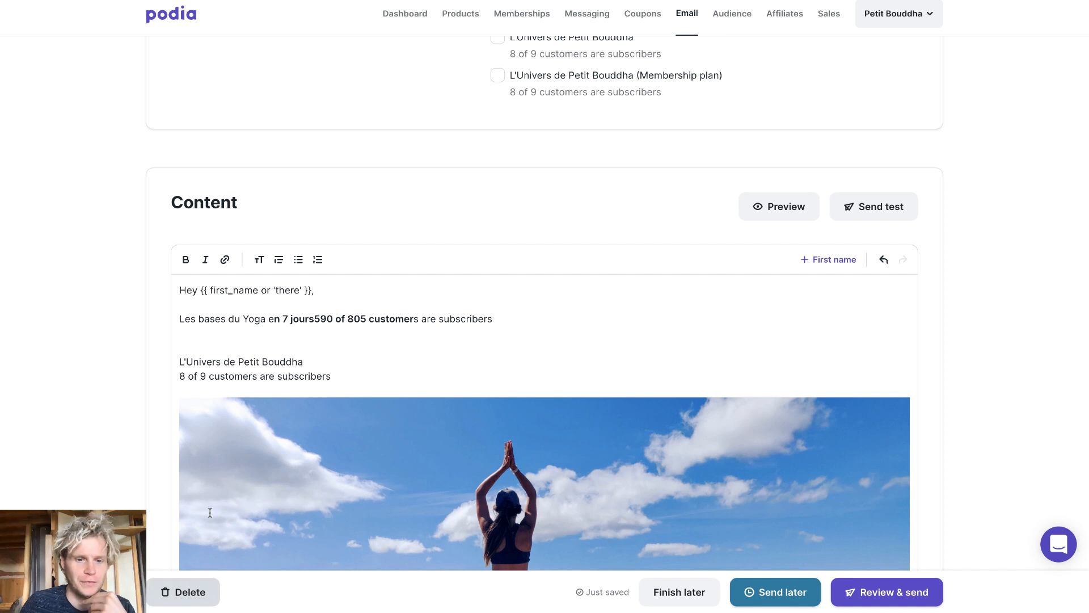
Start deleting the "News de Mars 2021" broadcast, then dismiss the confirmation and keep editing
{"action": "left_click", "coordinate": [189, 596]}
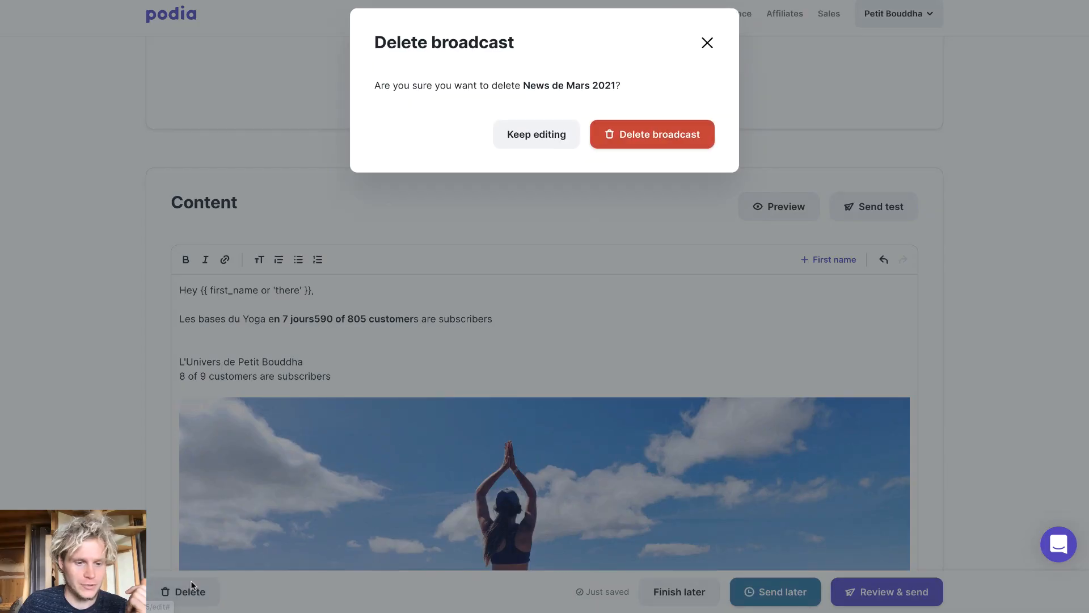
{"action": "left_click", "coordinate": [707, 43]}
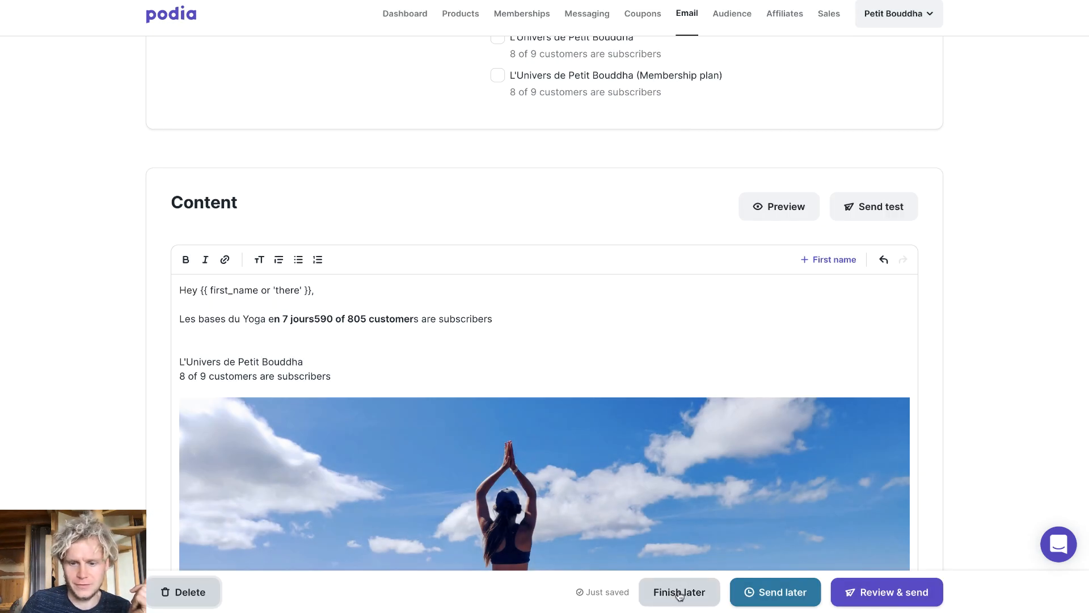
Recheck the broadcast's recipients and content, then leave it as a draft to finish later and view the list of broadcasts
{"action": "scroll", "coordinate": [700, 483], "scroll_direction": "up", "scroll_amount": 10}
{"action": "scroll", "coordinate": [701, 487], "scroll_direction": "down", "scroll_amount": 3}
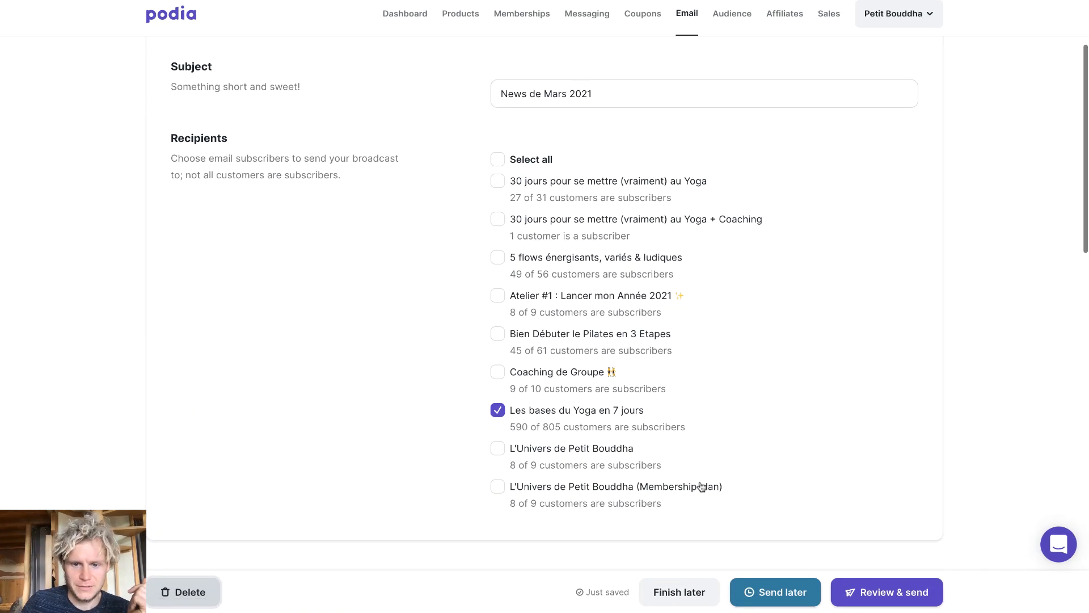
{"action": "scroll", "coordinate": [701, 485], "scroll_direction": "down", "scroll_amount": 1}
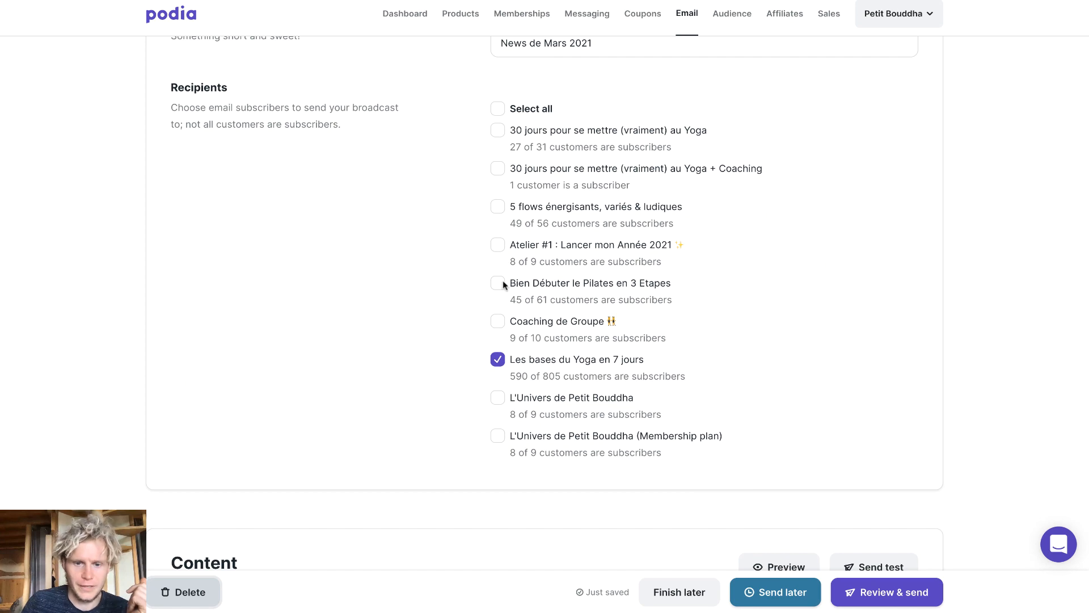
{"action": "scroll", "coordinate": [681, 510], "scroll_direction": "down", "scroll_amount": 10}
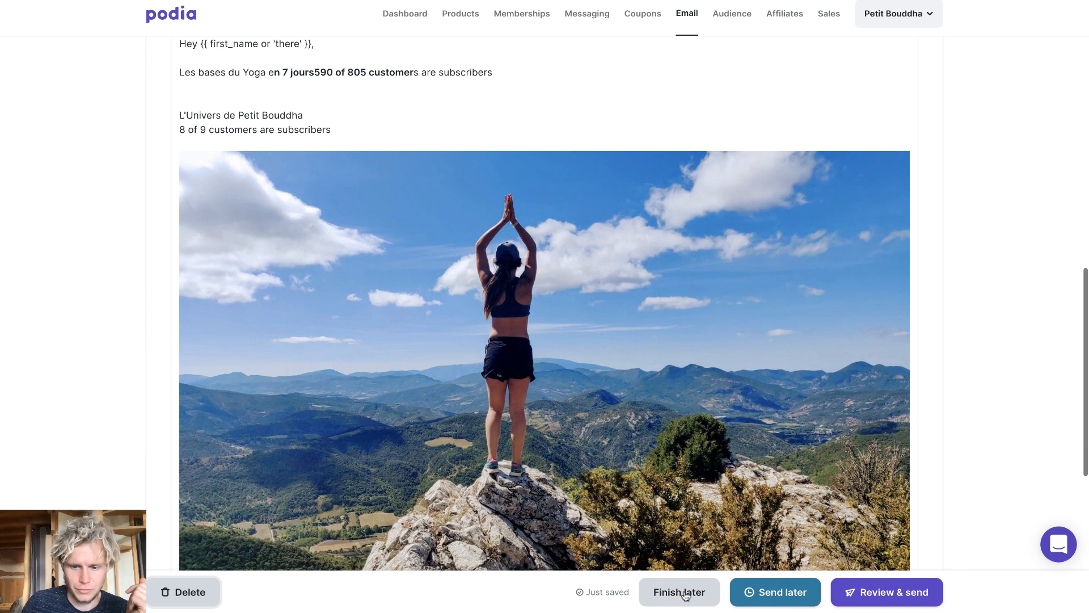
{"action": "left_click", "coordinate": [684, 594]}
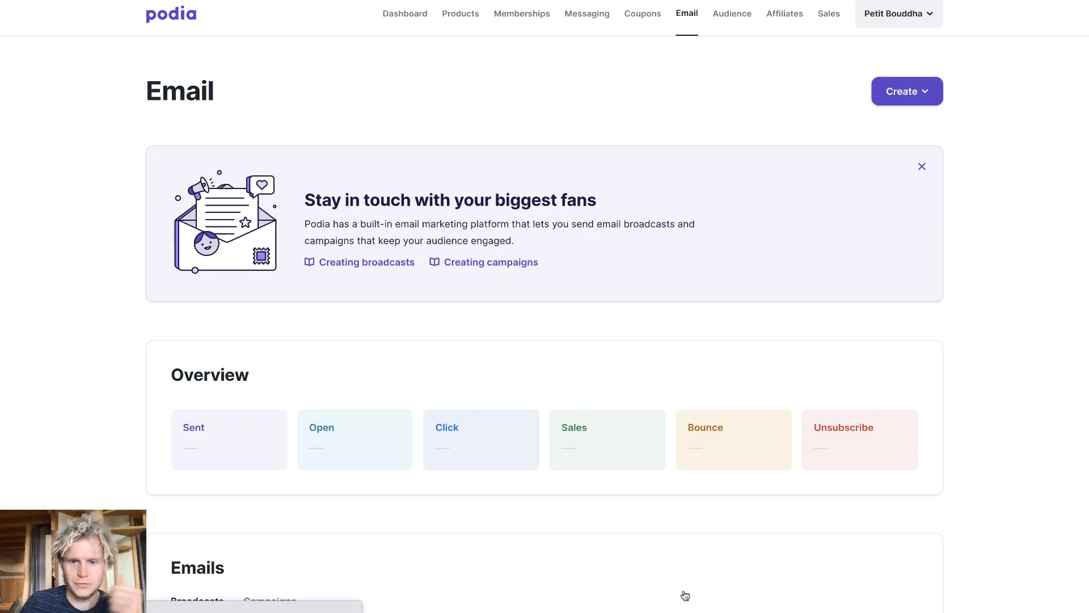
{"action": "scroll", "coordinate": [647, 265], "scroll_direction": "down", "scroll_amount": 5}
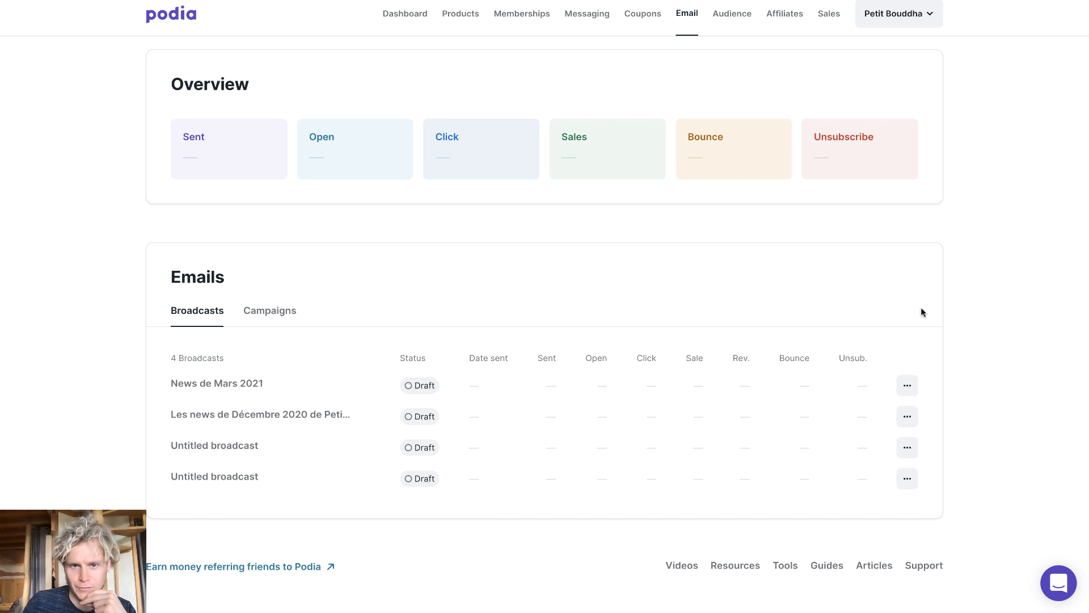
{"action": "scroll", "coordinate": [920, 307], "scroll_direction": "up", "scroll_amount": 4}
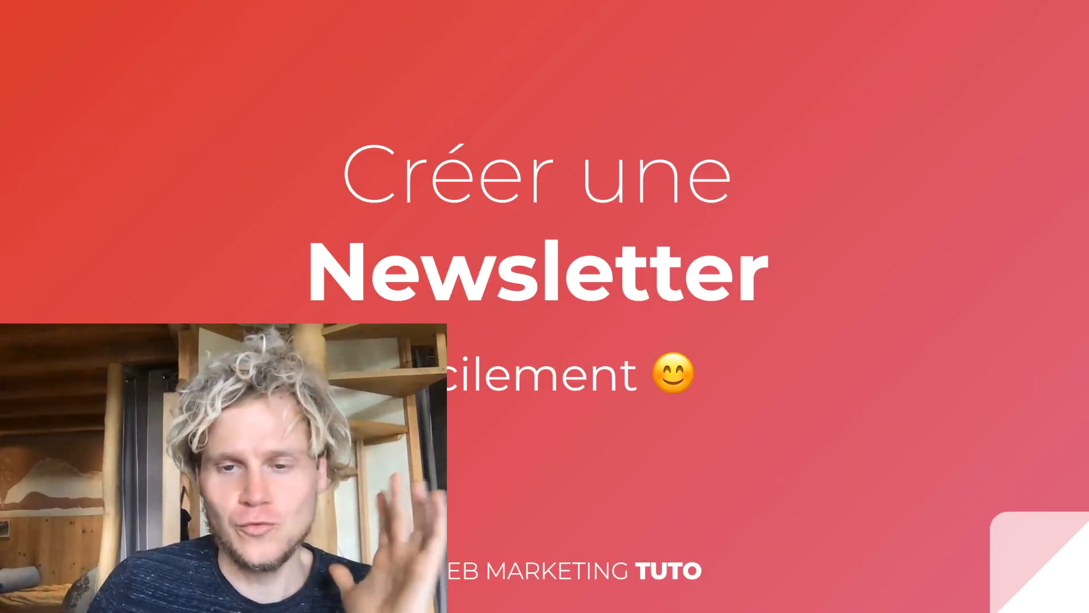